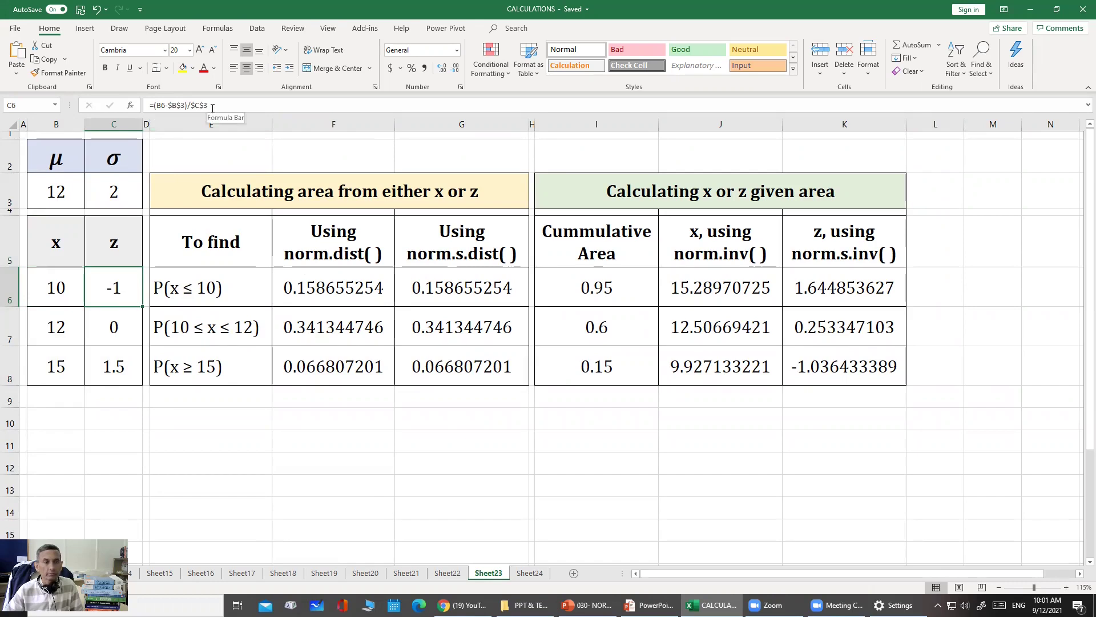
{"action": "left_click", "coordinate": [114, 337]}
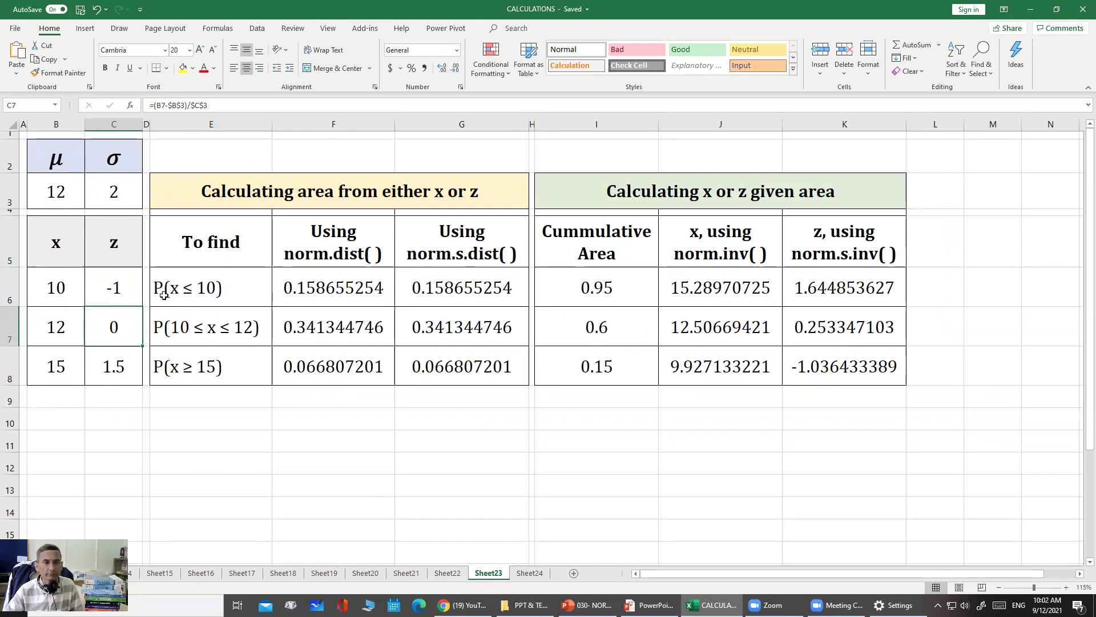
{"action": "left_click_drag", "start_coordinate": [187, 203], "coordinate": [387, 355]}
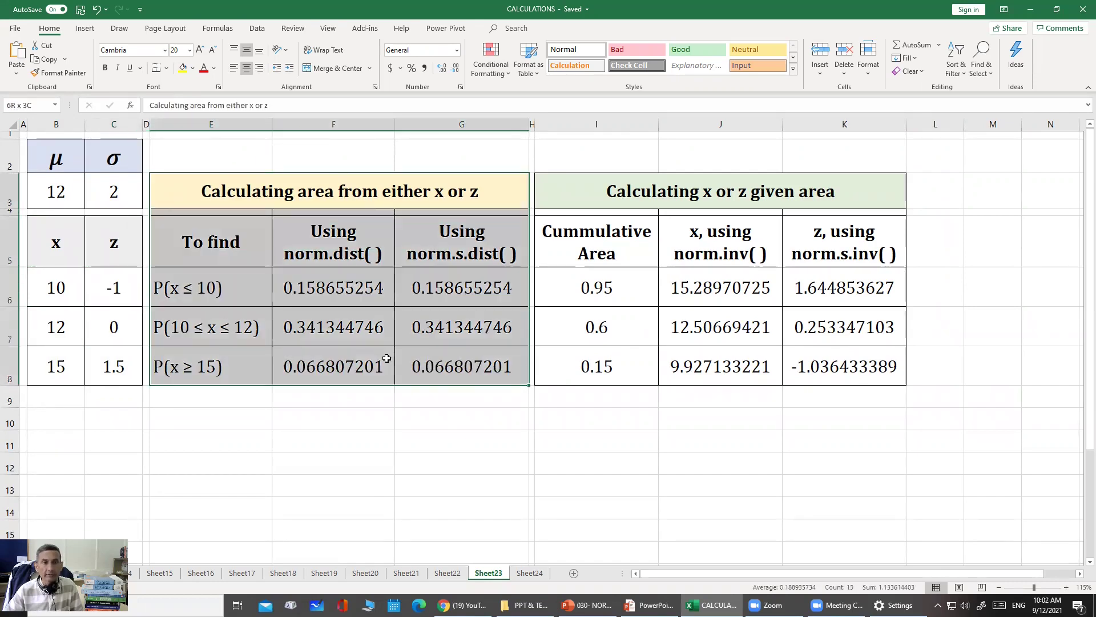
{"action": "left_click", "coordinate": [303, 203]}
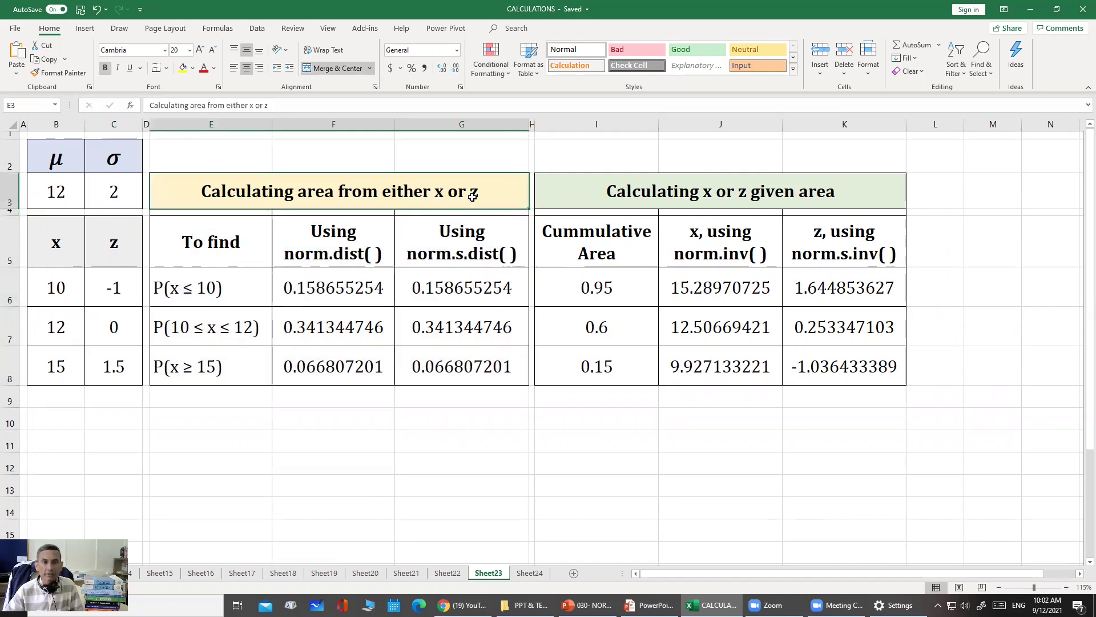
{"action": "left_click", "coordinate": [625, 200]}
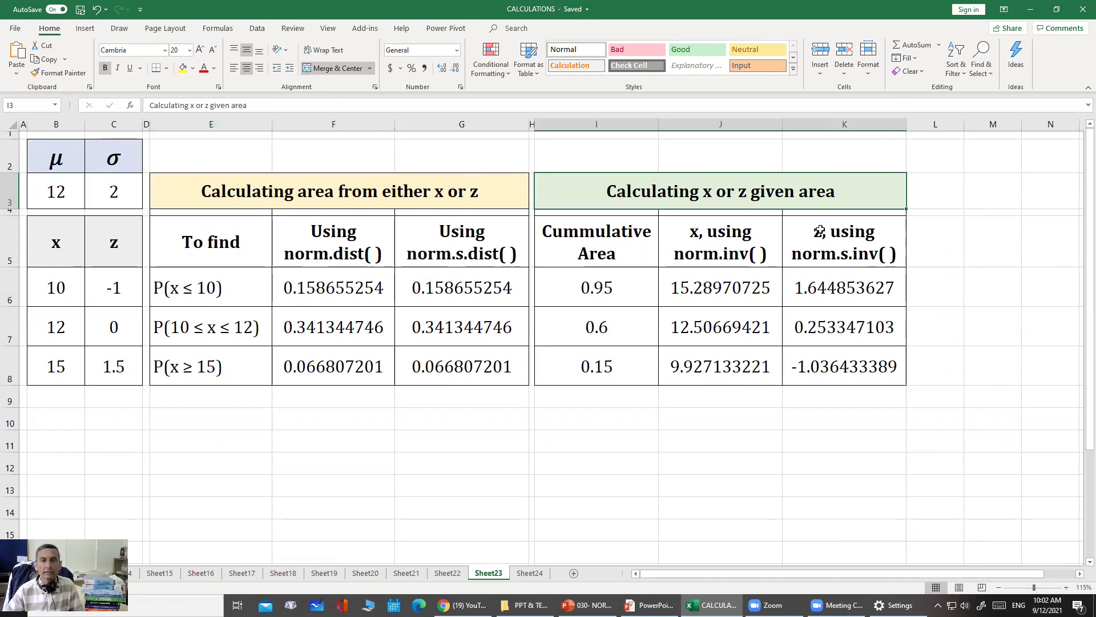
{"action": "left_click", "coordinate": [242, 303]}
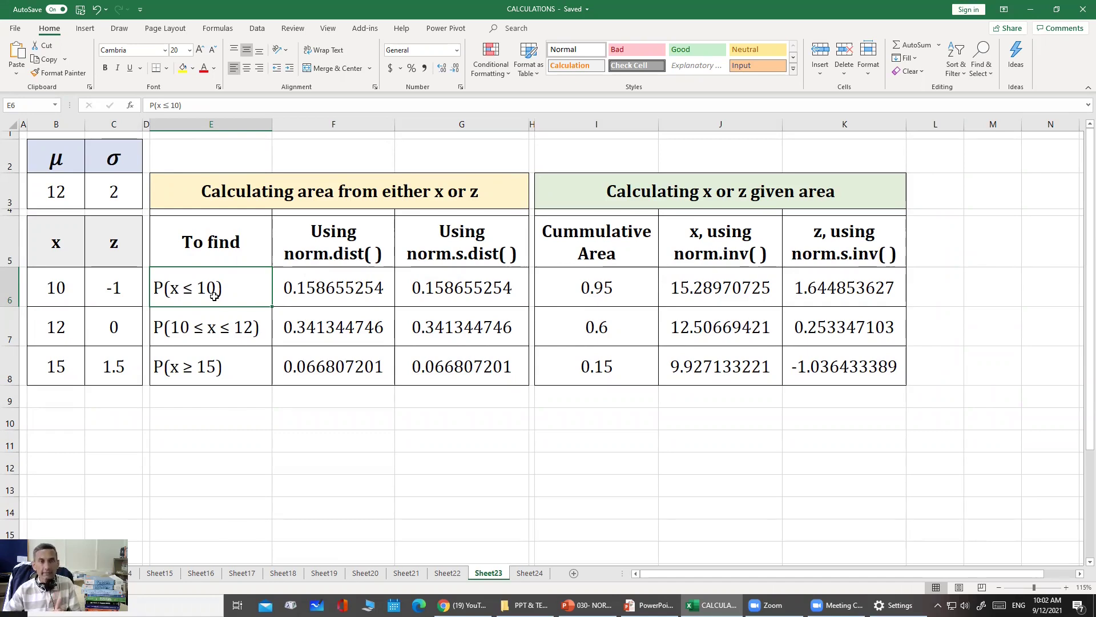
{"action": "left_click", "coordinate": [318, 291]}
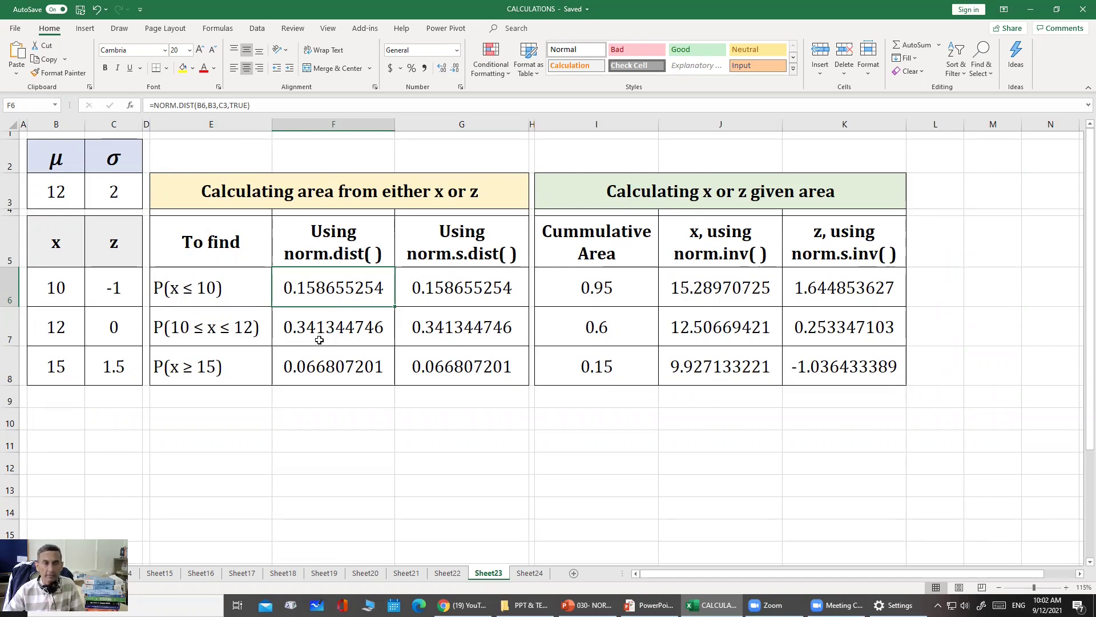
{"action": "left_click", "coordinate": [197, 105]}
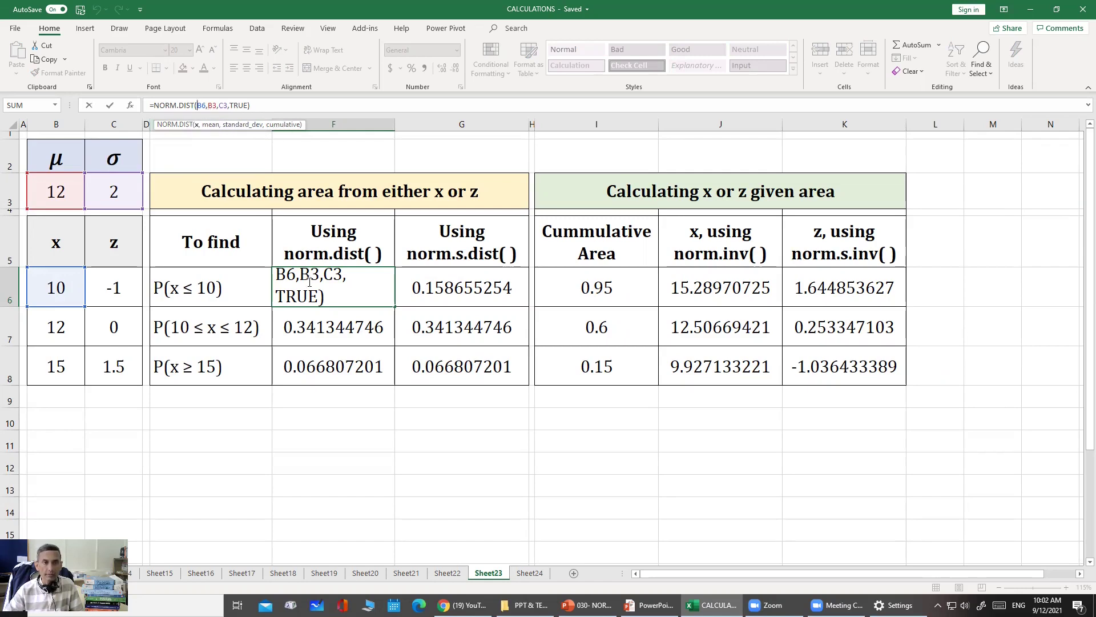
{"action": "left_click", "coordinate": [315, 325]}
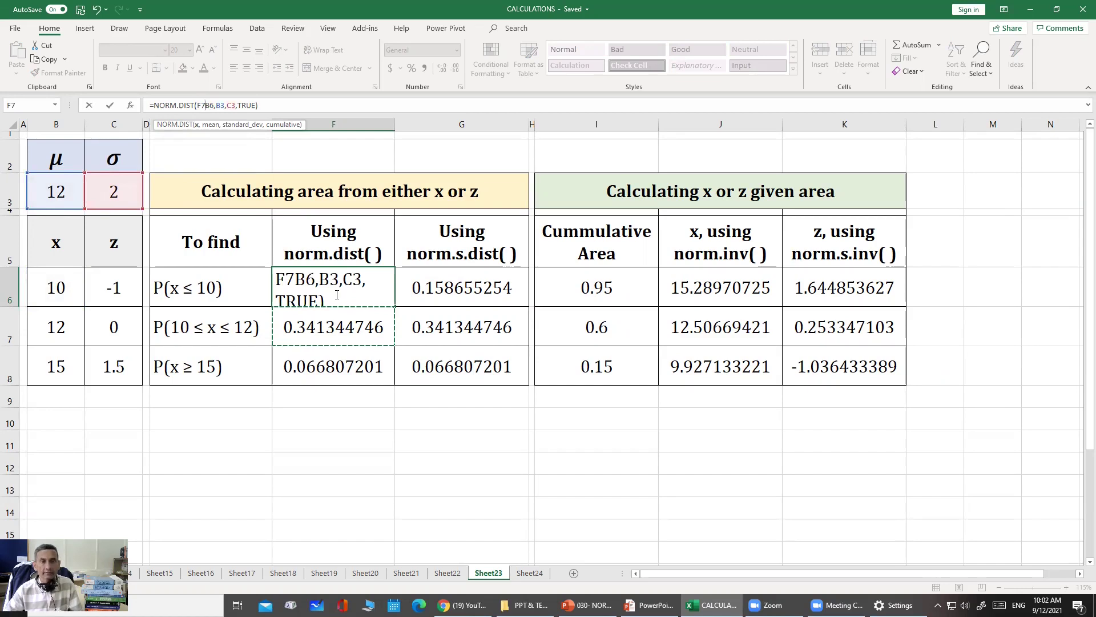
{"action": "key", "text": "Escape"}
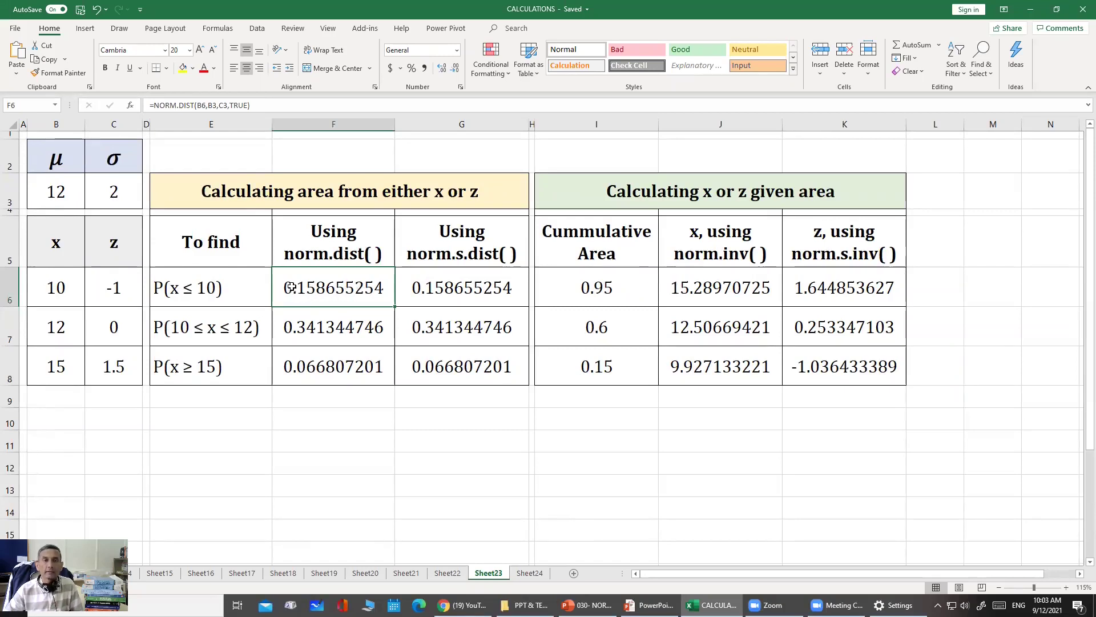
{"action": "left_click", "coordinate": [331, 317]}
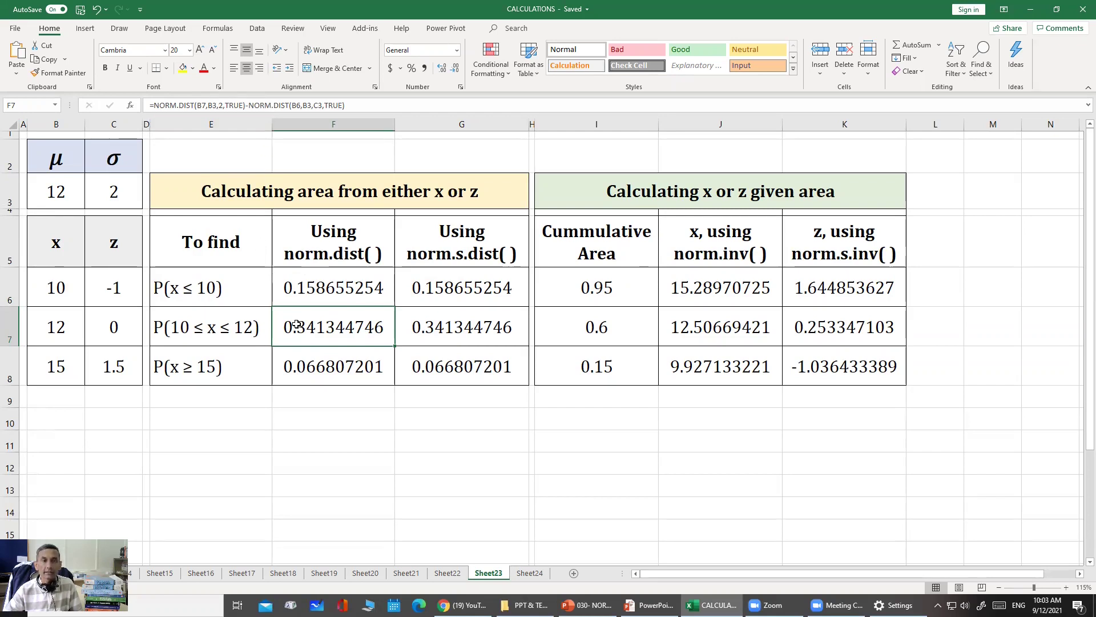
{"action": "left_click", "coordinate": [172, 102]}
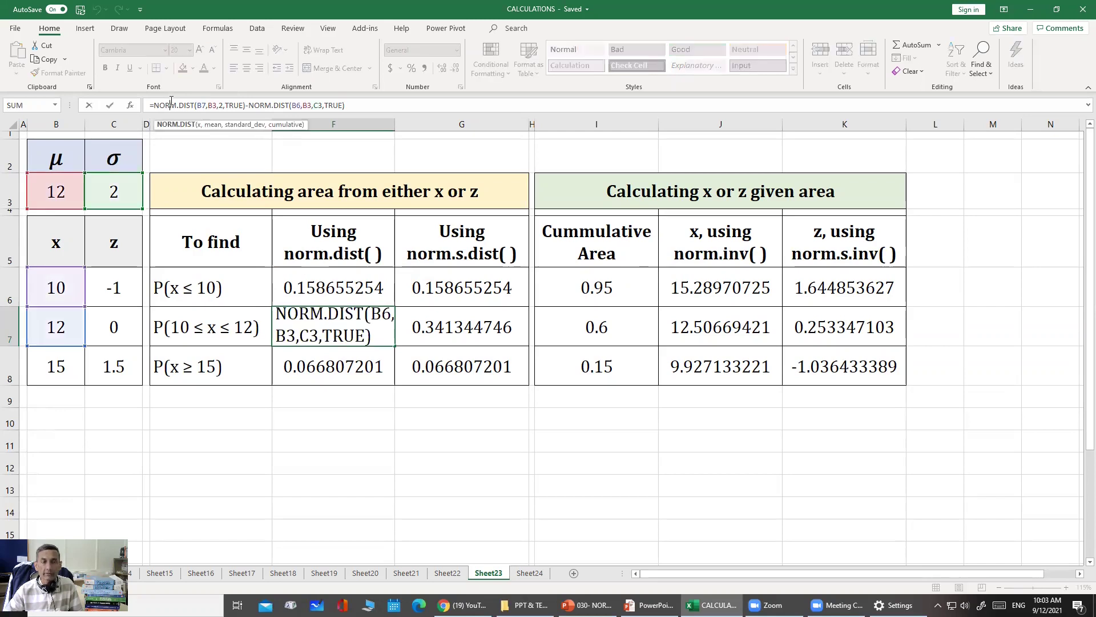
{"action": "left_click", "coordinate": [268, 103]}
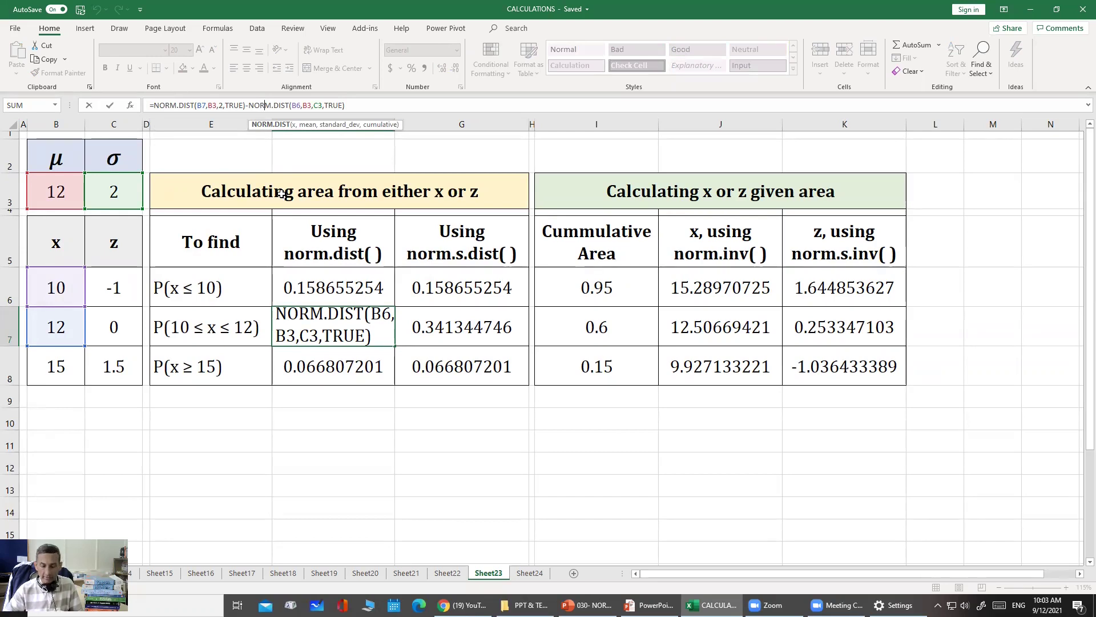
{"action": "key", "text": "Return"}
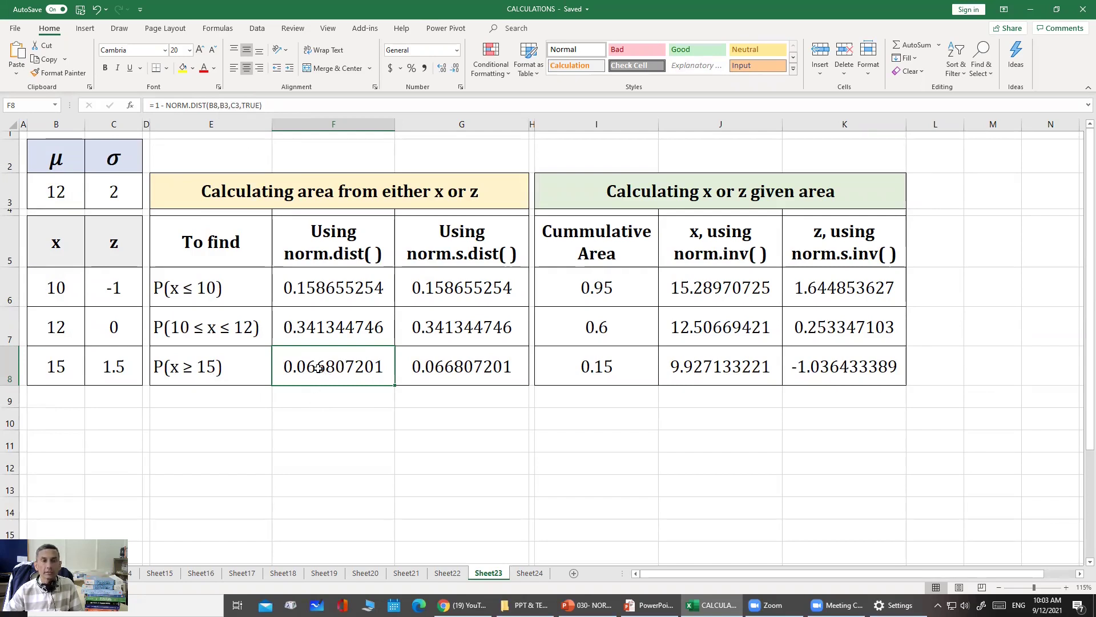
{"action": "left_click", "coordinate": [325, 288]}
{"action": "left_click", "coordinate": [323, 326]}
{"action": "left_click", "coordinate": [318, 360]}
{"action": "left_click", "coordinate": [337, 326]}
{"action": "left_click", "coordinate": [350, 289]}
{"action": "left_click", "coordinate": [339, 317]}
{"action": "left_click", "coordinate": [342, 361]}
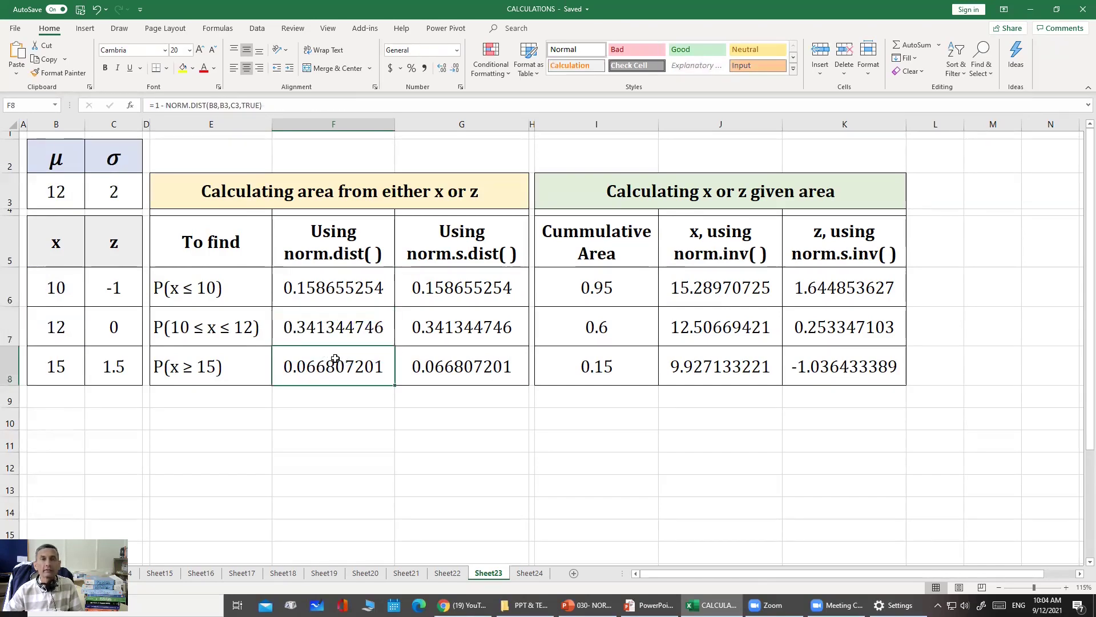
{"action": "left_click_drag", "start_coordinate": [337, 290], "coordinate": [349, 369]}
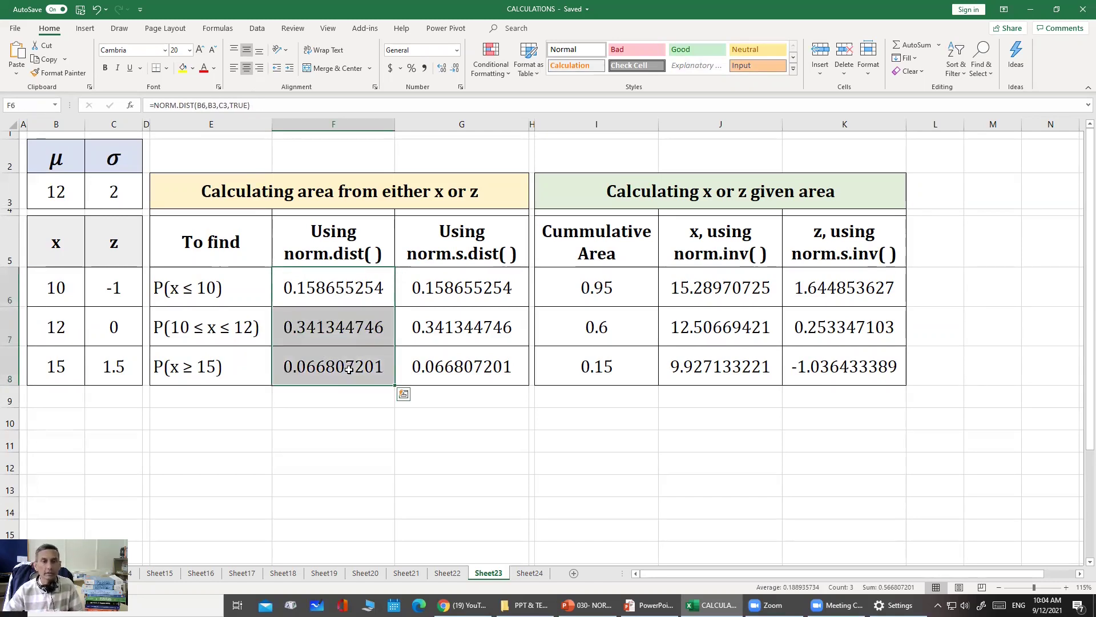
{"action": "left_click", "coordinate": [428, 284]}
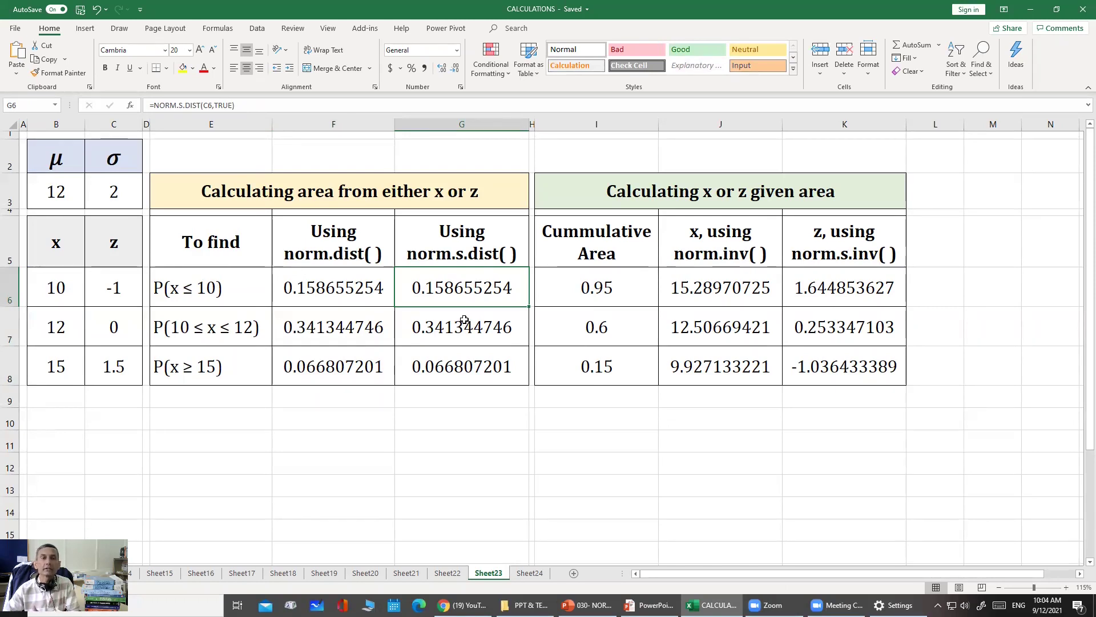
{"action": "left_click", "coordinate": [136, 291]}
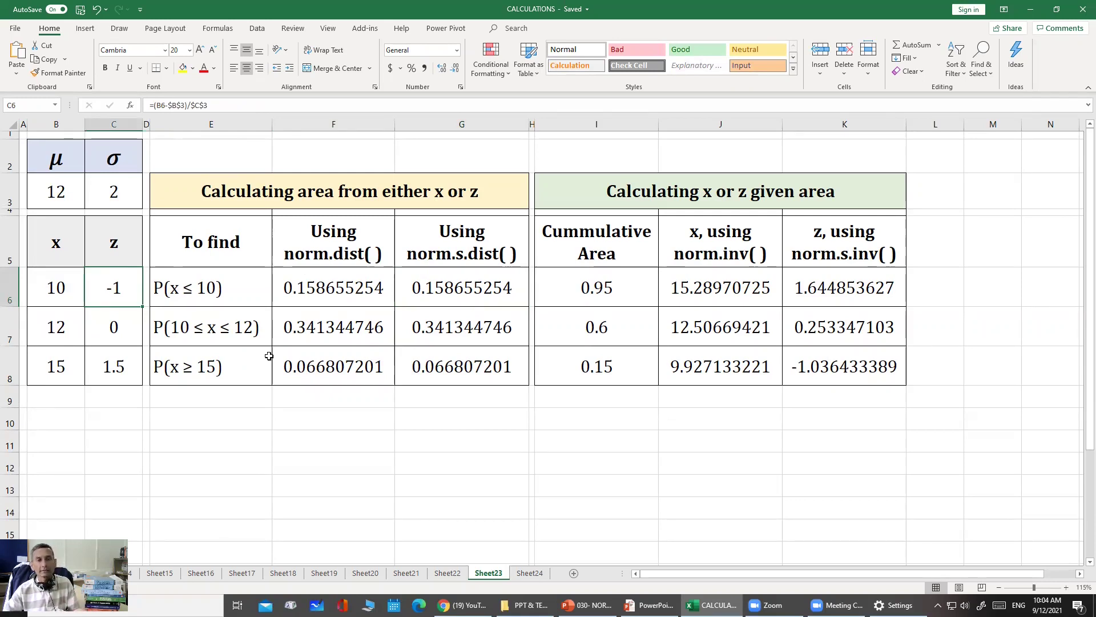
{"action": "left_click", "coordinate": [434, 286]}
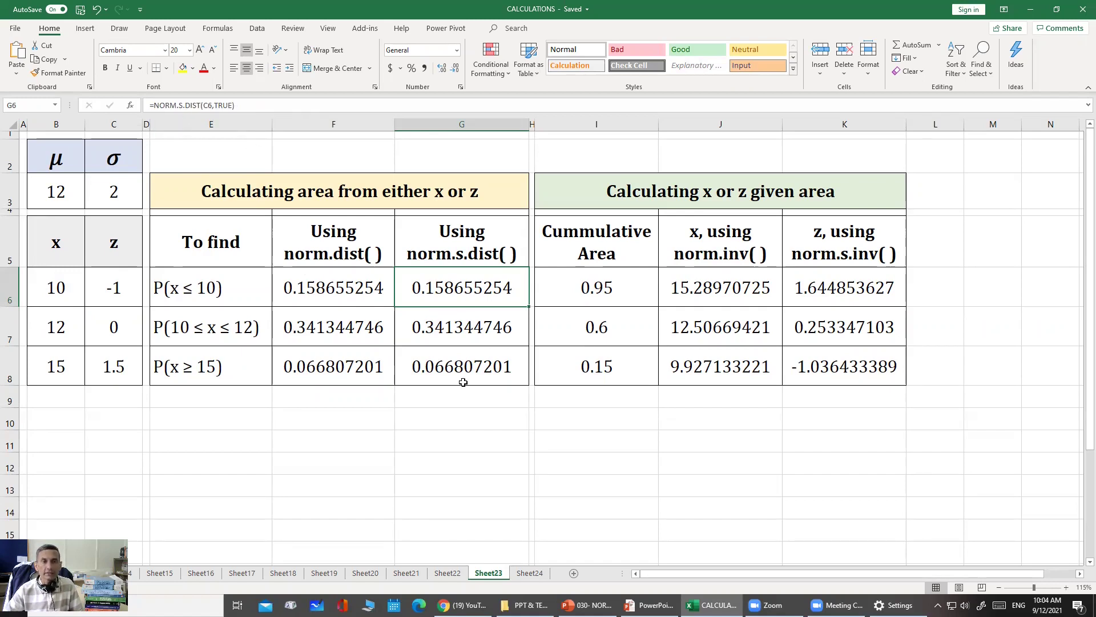
{"action": "left_click", "coordinate": [439, 322]}
{"action": "left_click_drag", "start_coordinate": [348, 296], "coordinate": [349, 363]}
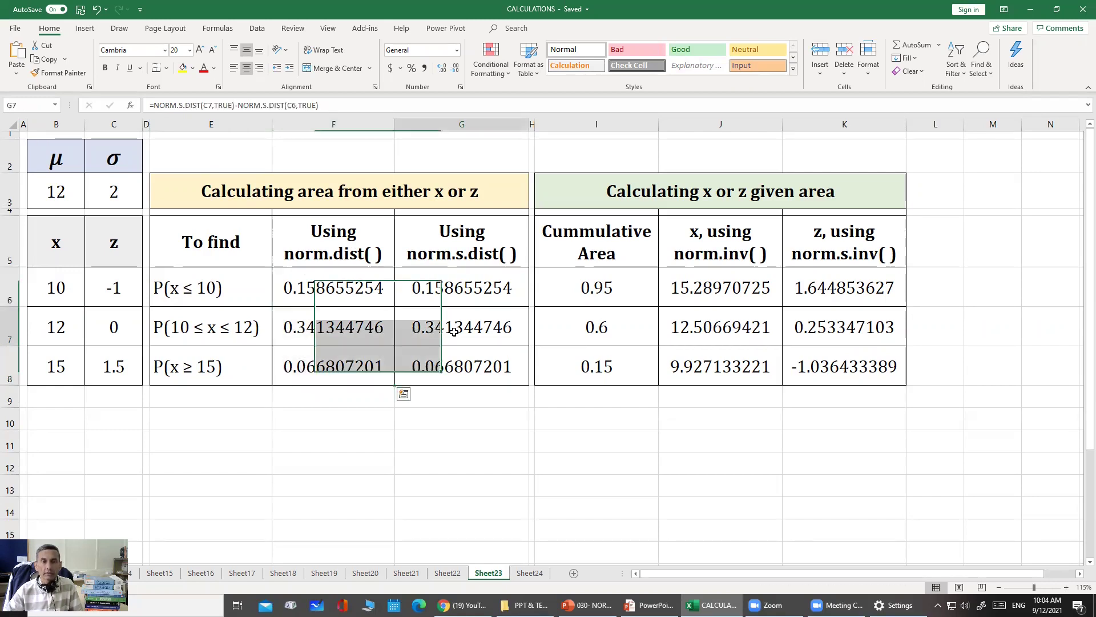
{"action": "left_click", "coordinate": [447, 359]}
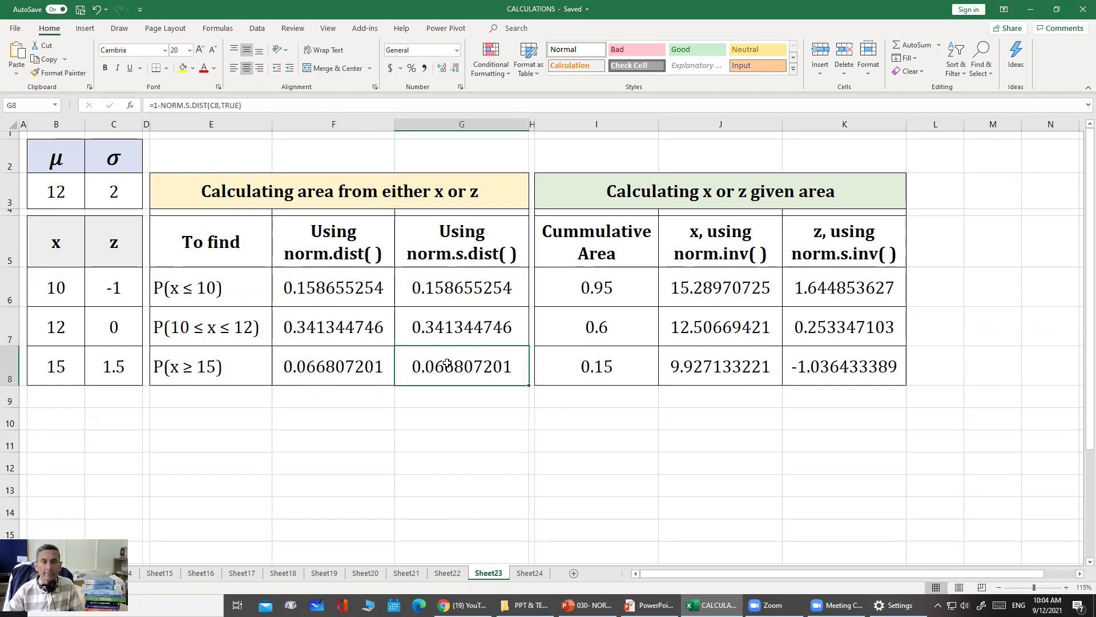
{"action": "left_click", "coordinate": [456, 298]}
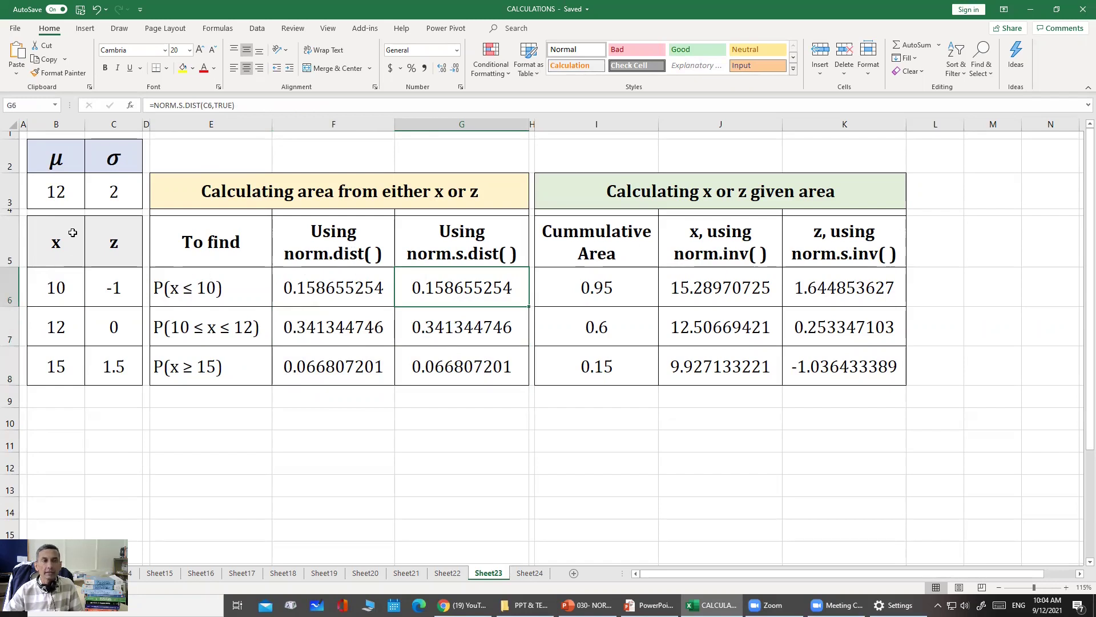
{"action": "left_click", "coordinate": [107, 287]}
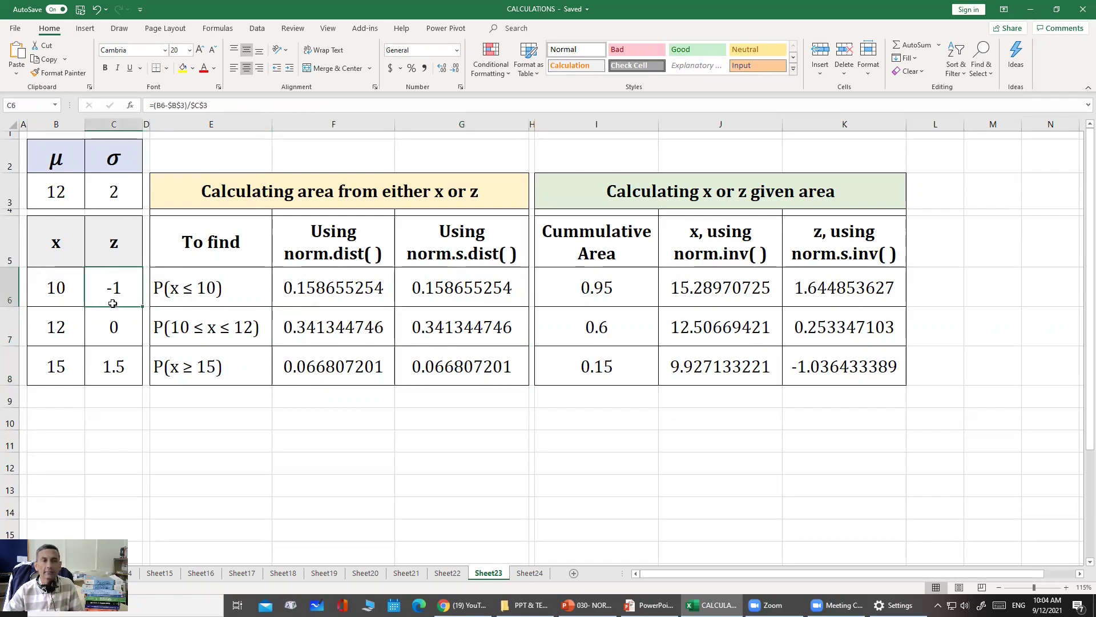
{"action": "left_click", "coordinate": [113, 336]}
{"action": "left_click", "coordinate": [120, 378]}
{"action": "left_click_drag", "start_coordinate": [116, 293], "coordinate": [117, 370]}
{"action": "left_click", "coordinate": [123, 377]}
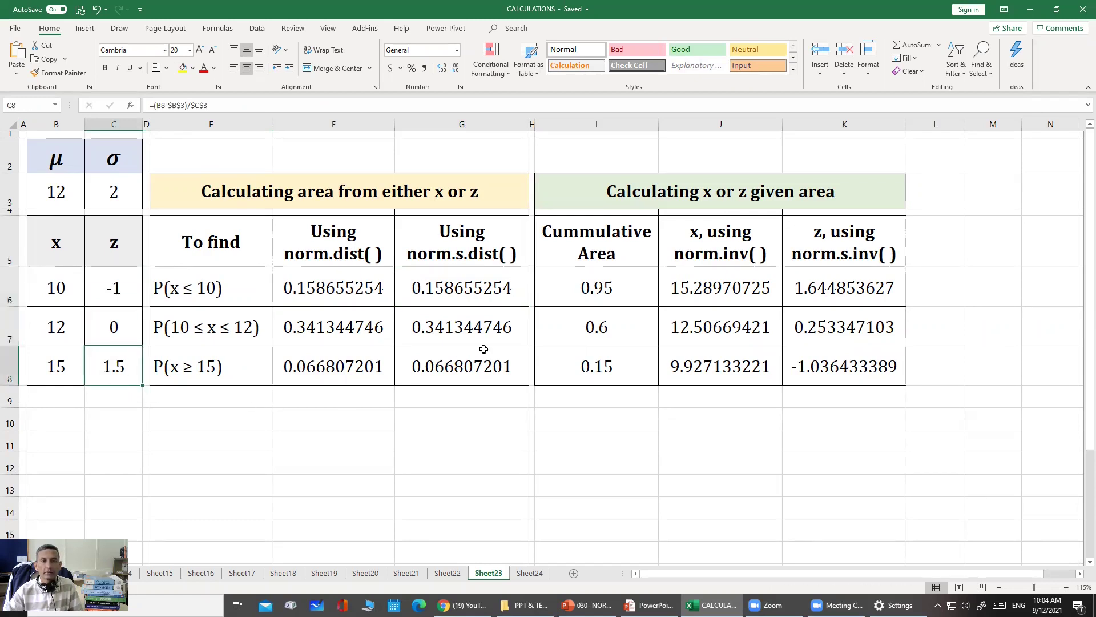
{"action": "left_click", "coordinate": [562, 297]}
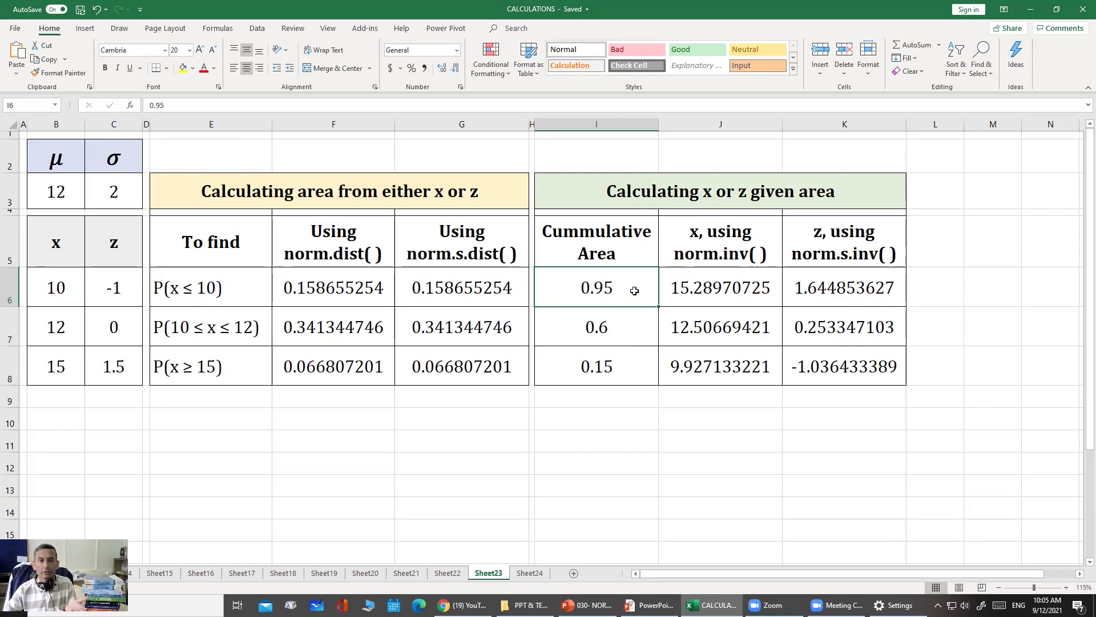
{"action": "left_click", "coordinate": [706, 293]}
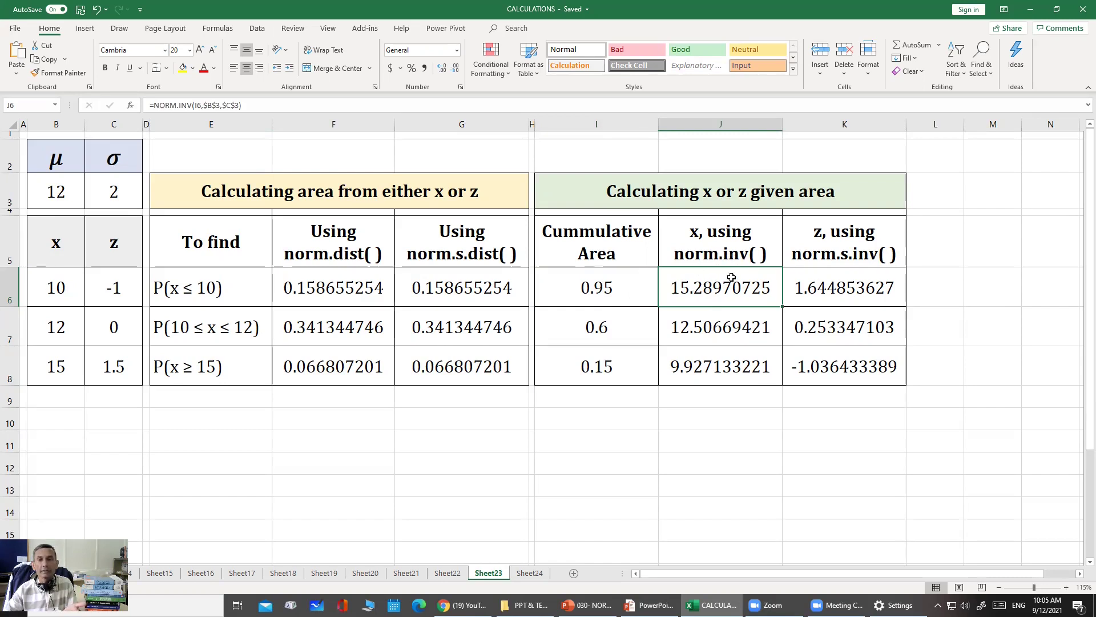
{"action": "left_click", "coordinate": [206, 103]}
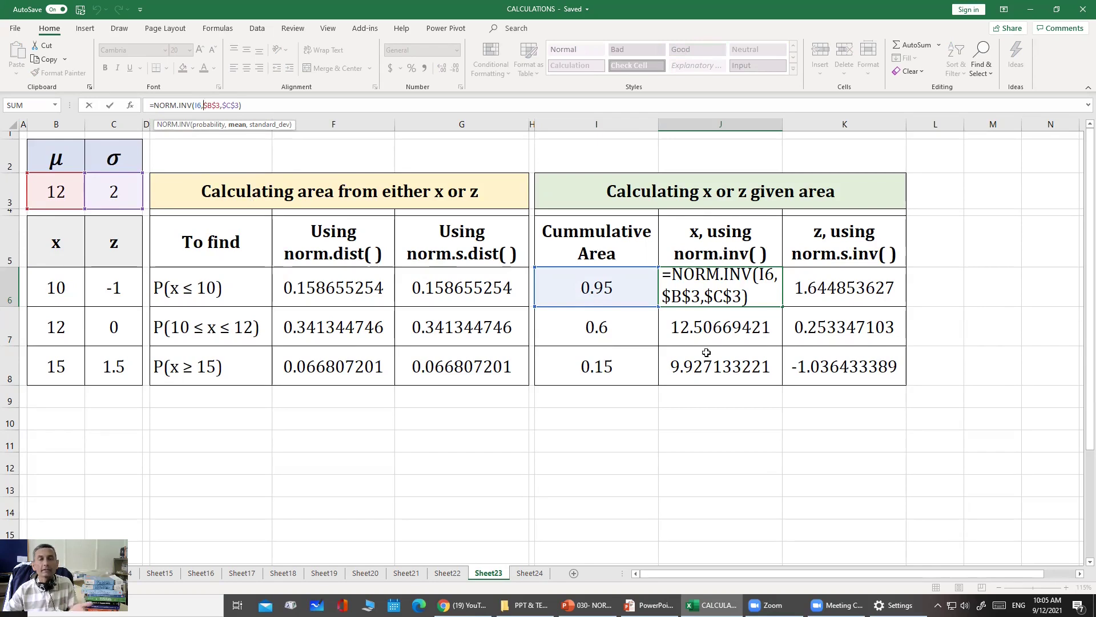
{"action": "left_click", "coordinate": [712, 335]}
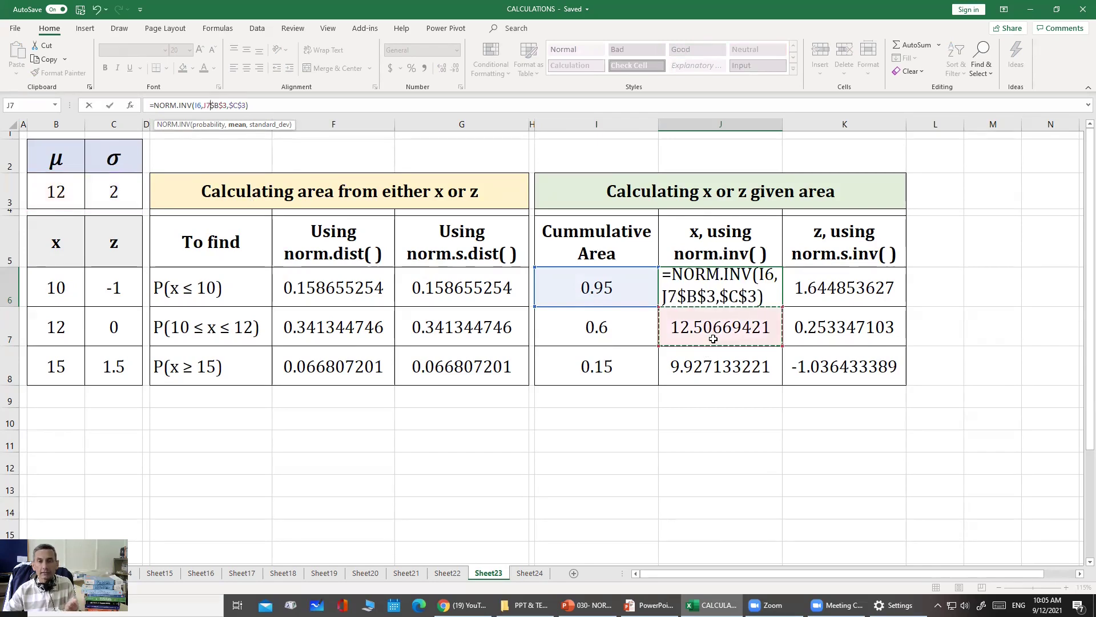
{"action": "key", "text": "Escape"}
{"action": "left_click", "coordinate": [625, 293]}
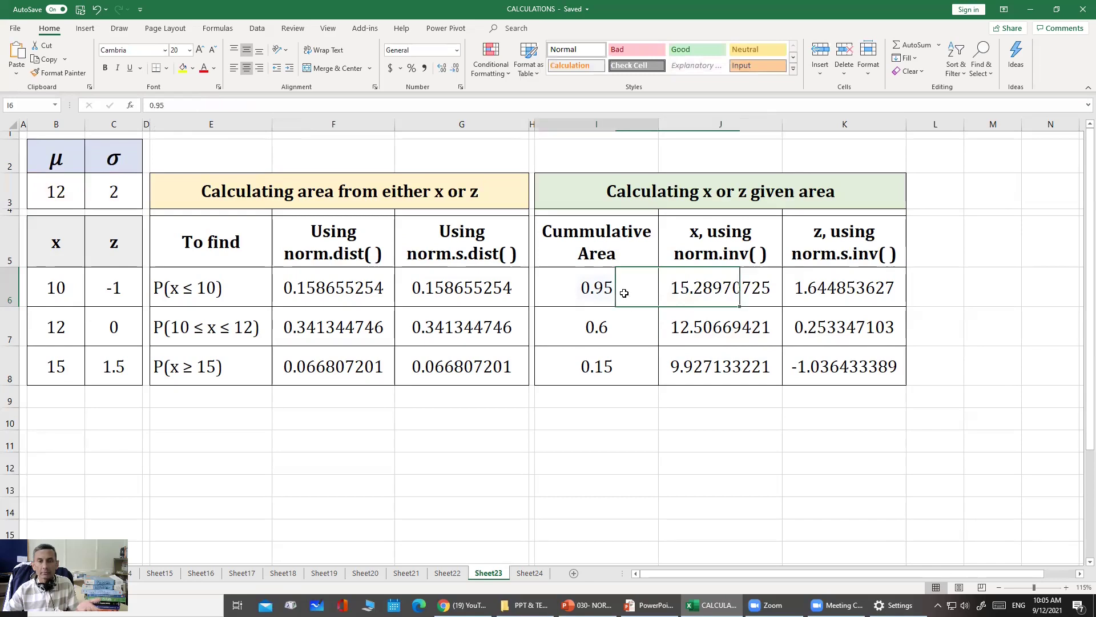
{"action": "left_click", "coordinate": [621, 337]}
{"action": "left_click", "coordinate": [614, 358]}
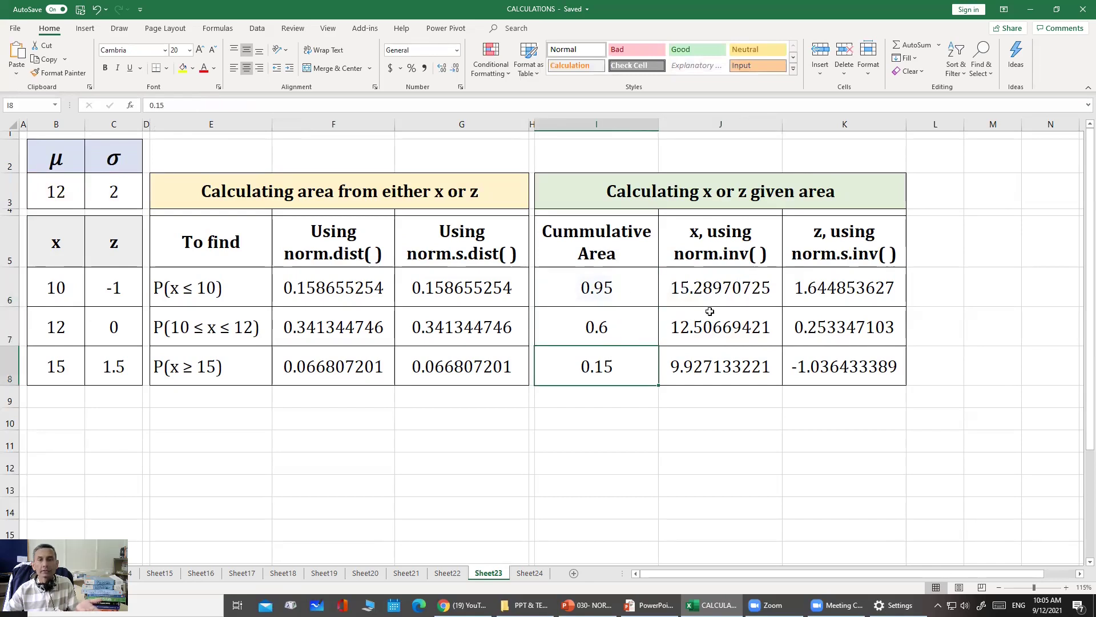
{"action": "left_click", "coordinate": [709, 293]}
{"action": "left_click", "coordinate": [698, 323]}
{"action": "left_click", "coordinate": [697, 352]}
{"action": "left_click", "coordinate": [704, 320]}
{"action": "left_click", "coordinate": [707, 286]}
{"action": "left_click", "coordinate": [704, 342]}
{"action": "left_click", "coordinate": [702, 354]}
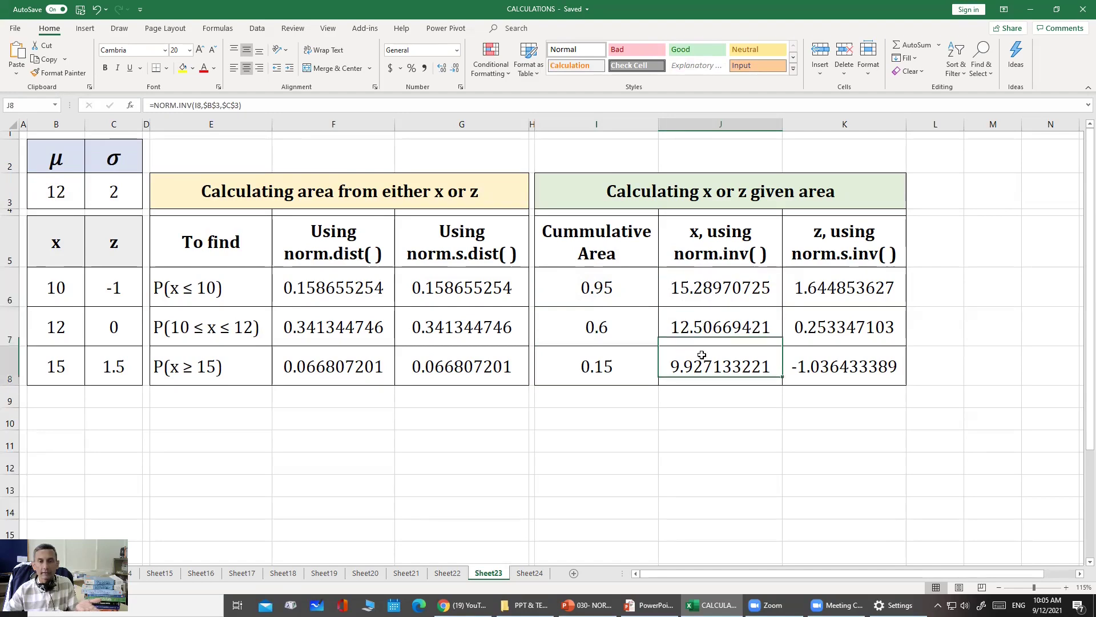
{"action": "left_click", "coordinate": [713, 296]}
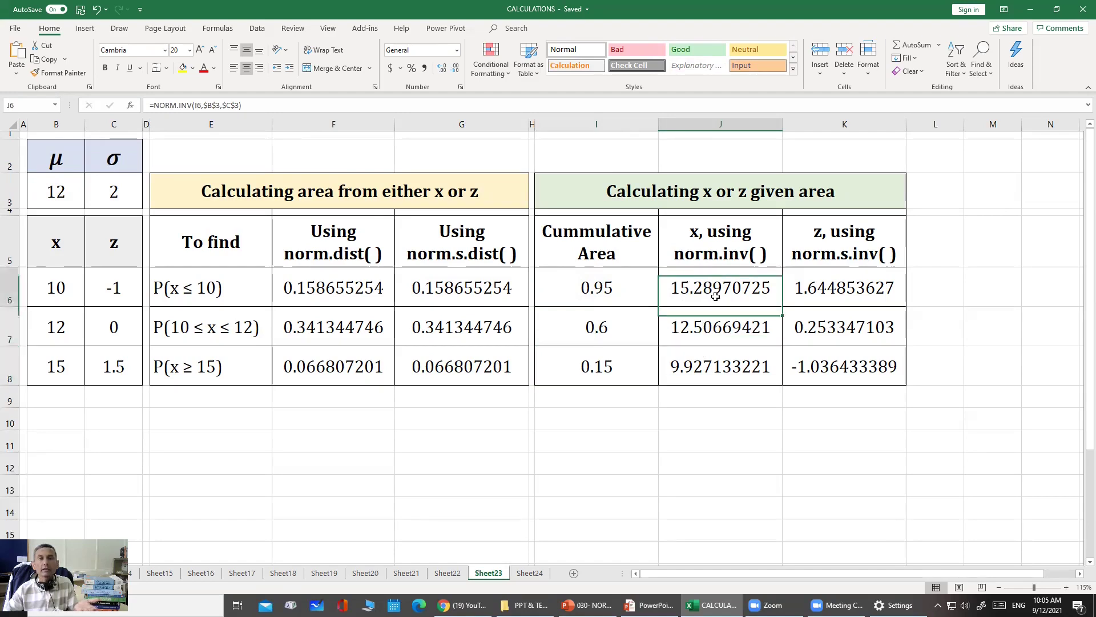
{"action": "left_click", "coordinate": [813, 288]}
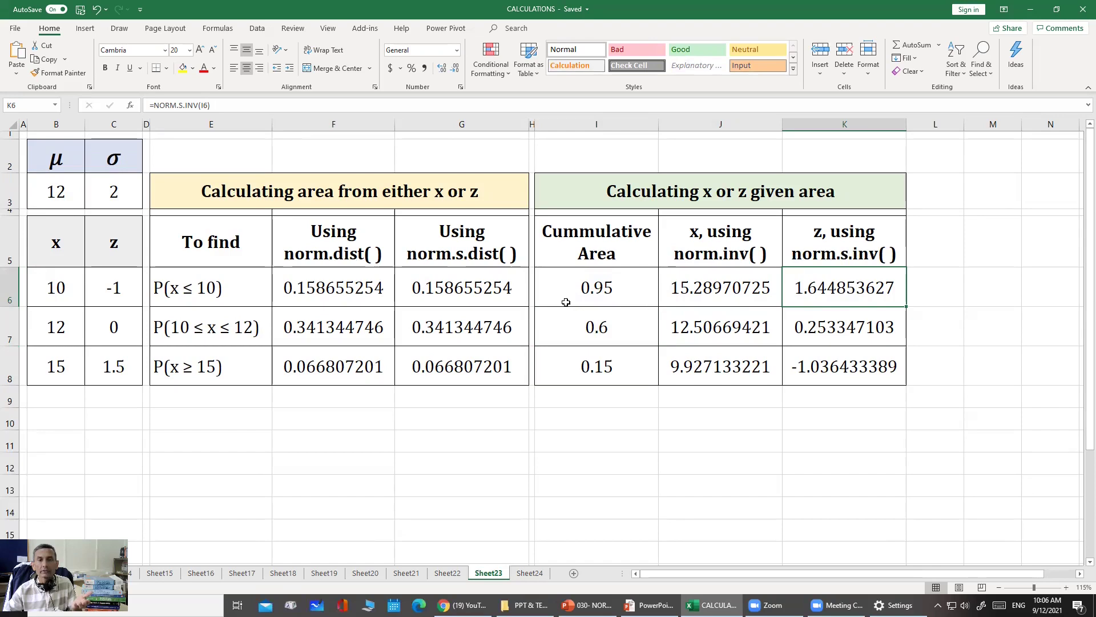
{"action": "left_click", "coordinate": [824, 318]}
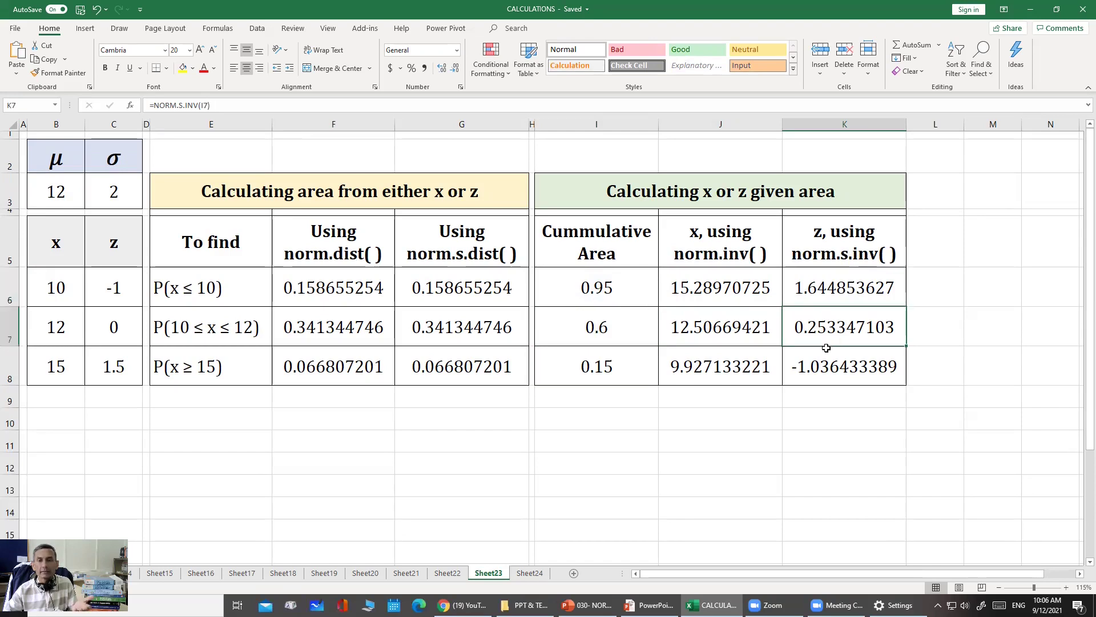
{"action": "left_click", "coordinate": [826, 351]}
{"action": "left_click", "coordinate": [837, 325]}
{"action": "left_click", "coordinate": [844, 282]}
{"action": "left_click", "coordinate": [840, 318]}
{"action": "left_click", "coordinate": [834, 351]}
{"action": "left_click", "coordinate": [834, 325]}
{"action": "left_click", "coordinate": [847, 287]}
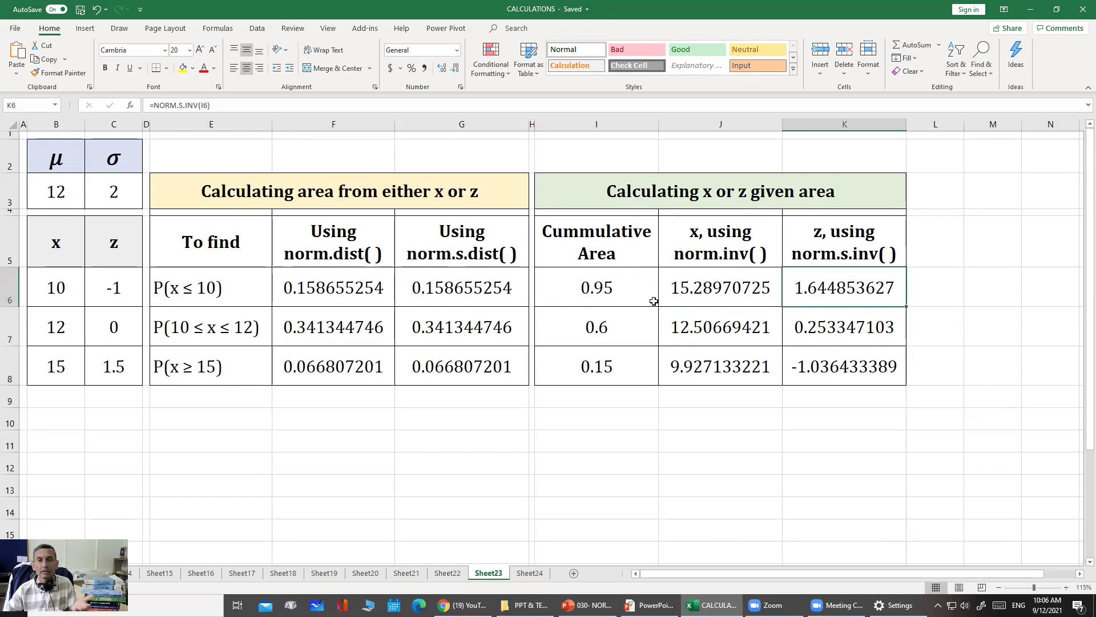